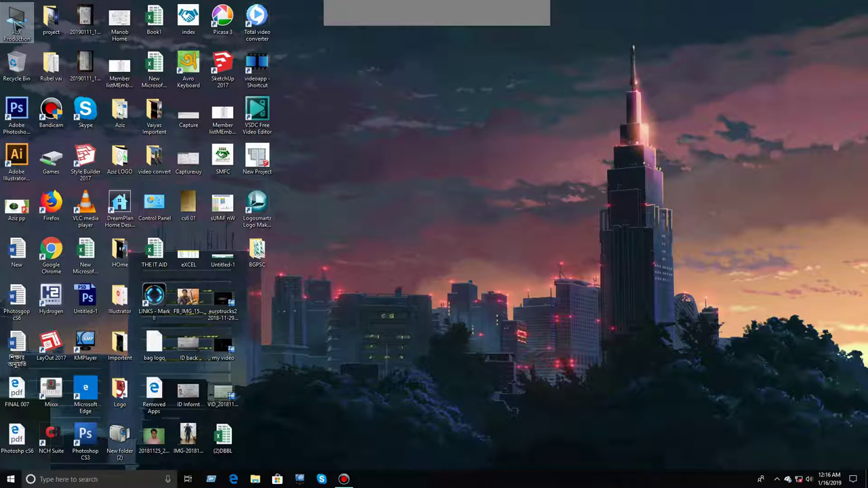
- Check the computer's system properties for whether Windows is 32-bit or 64-bit, and close them
{"action": "right_click", "coordinate": [16, 19]}
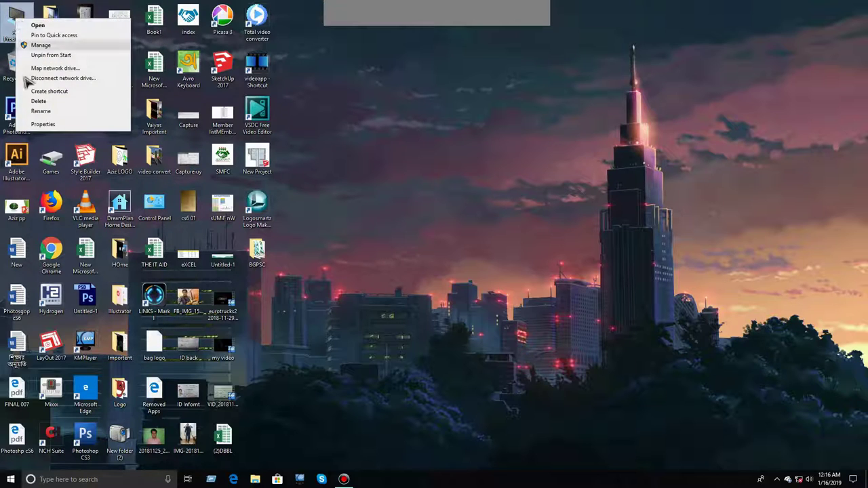
{"action": "left_click", "coordinate": [43, 125]}
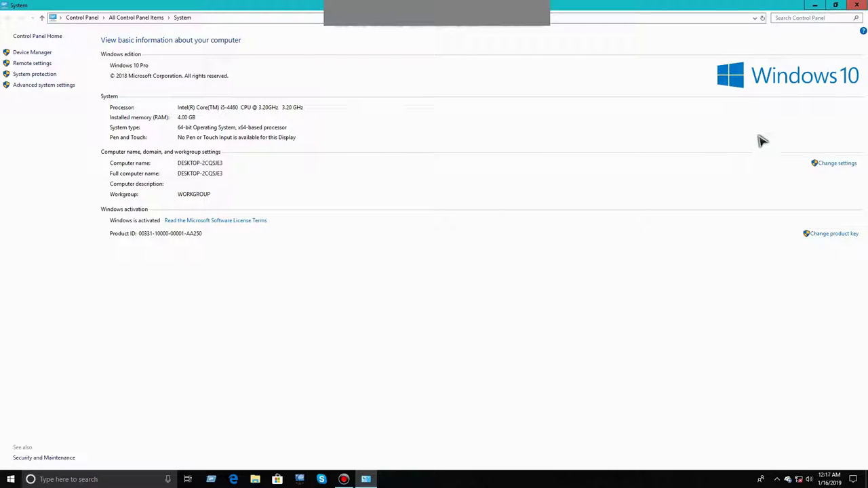
{"action": "left_click", "coordinate": [857, 6]}
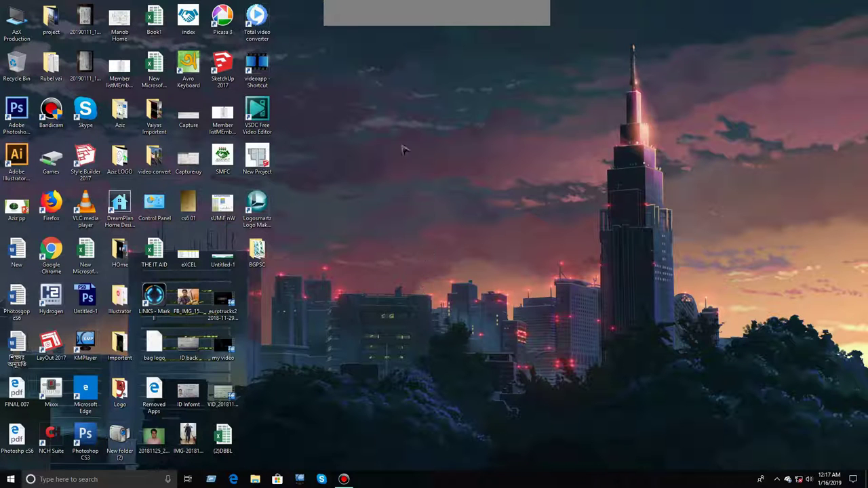
- Search the computer for "the it" and open The It AiD folder in a maximized window
{"action": "left_click", "coordinate": [63, 481]}
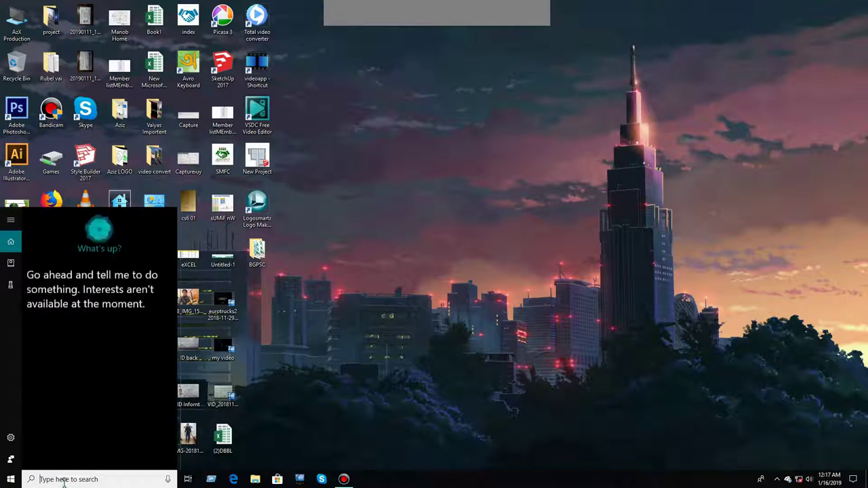
{"action": "type", "text": "the it"}
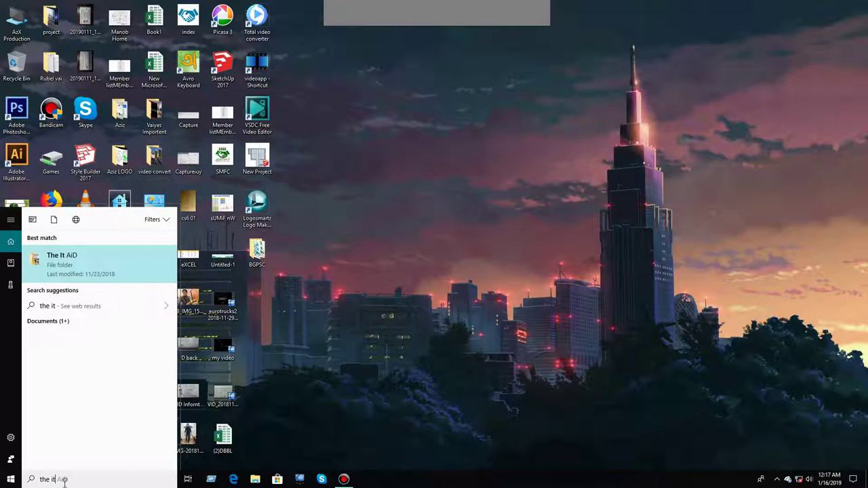
{"action": "key", "text": "Return"}
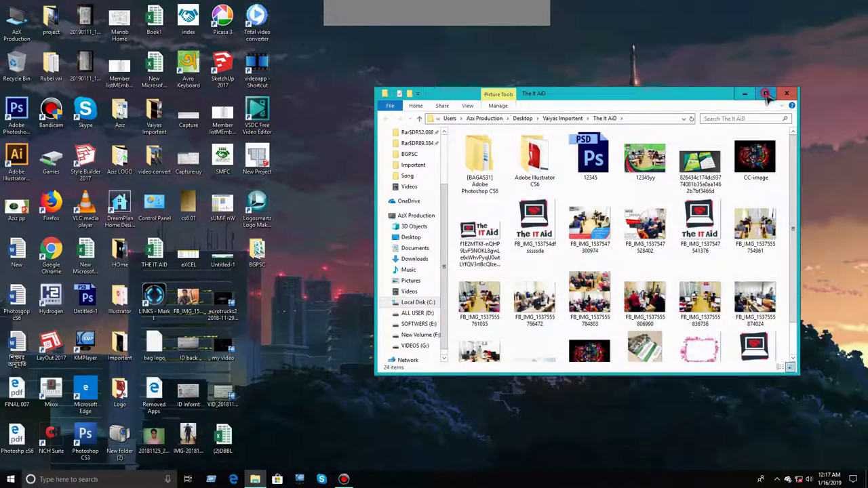
{"action": "left_click", "coordinate": [765, 93]}
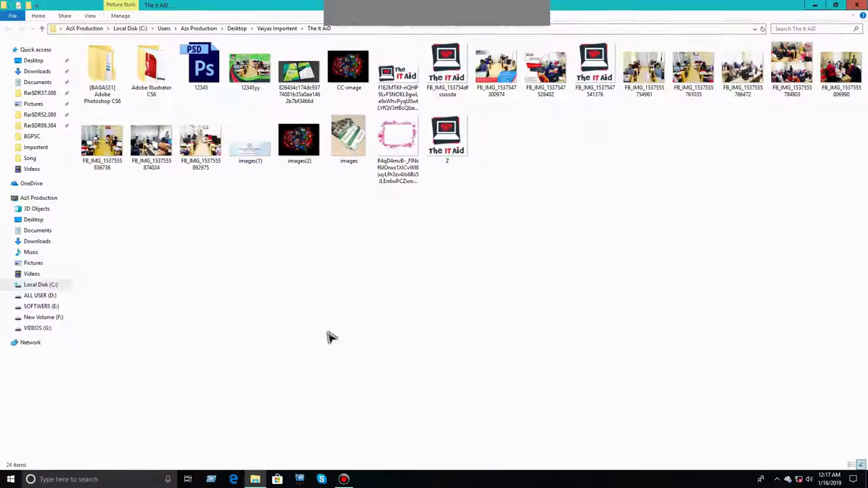
- Open the Adobe Illustrator CS6 folder and launch its Set-up application
{"action": "left_click", "coordinate": [153, 91]}
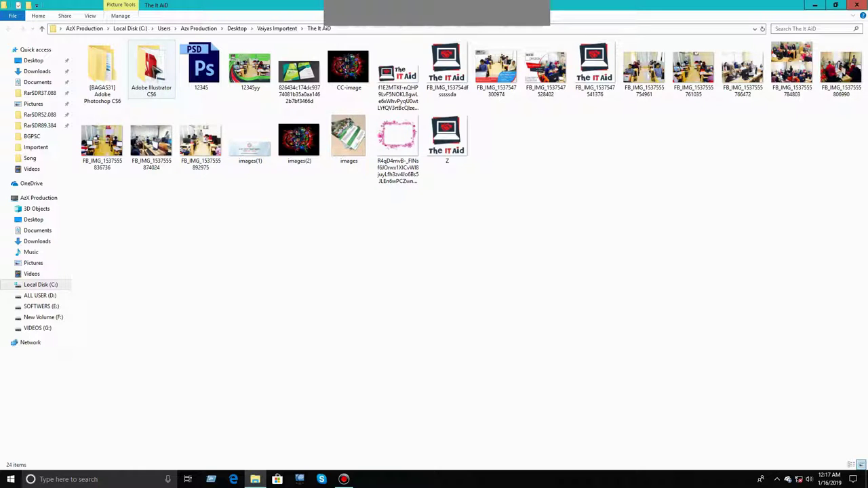
{"action": "double_click", "coordinate": [153, 68]}
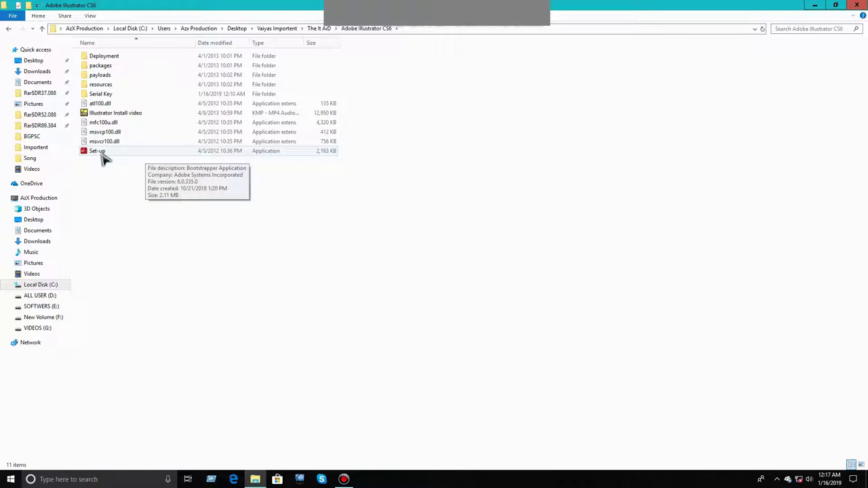
{"action": "double_click", "coordinate": [141, 152]}
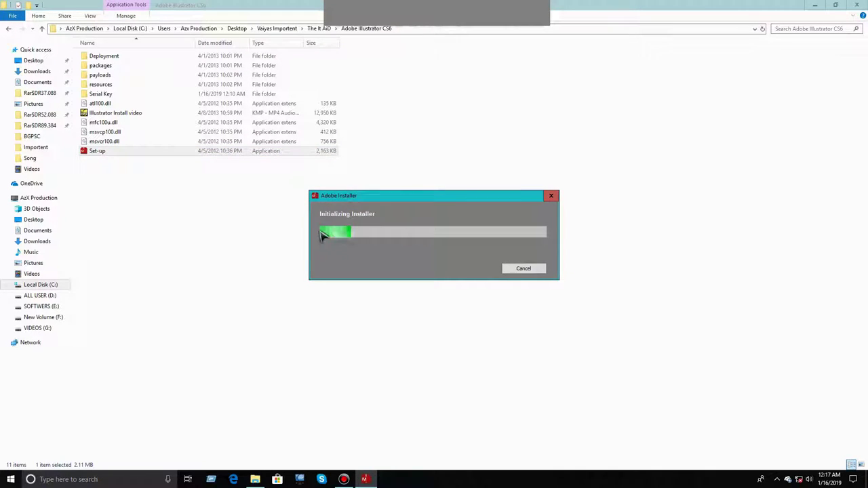
{"action": "left_click_drag", "start_coordinate": [440, 196], "coordinate": [438, 181]}
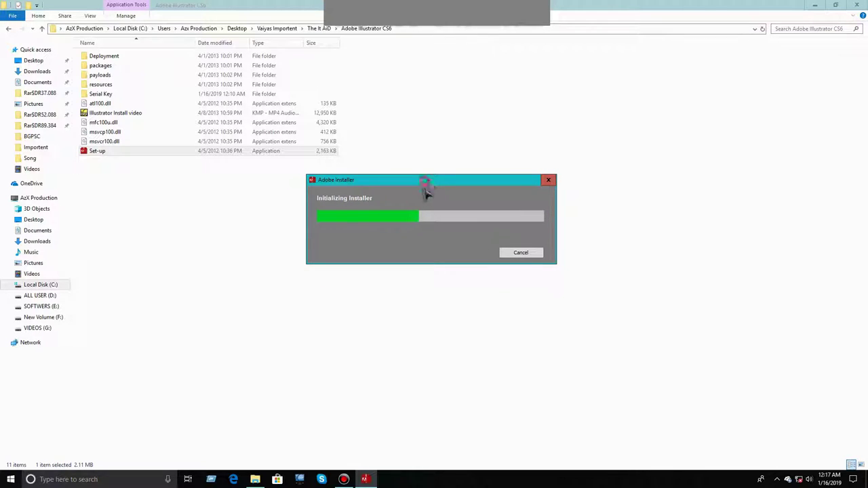
{"action": "left_click_drag", "start_coordinate": [425, 186], "coordinate": [424, 184]}
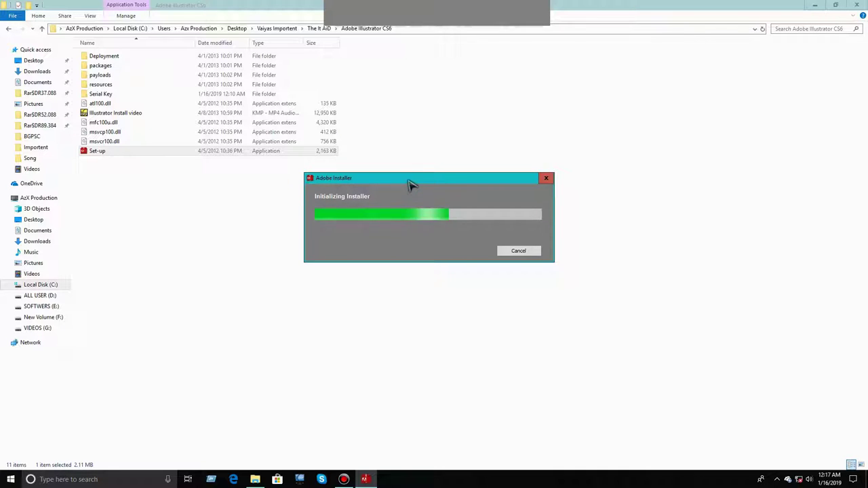
{"action": "left_click_drag", "start_coordinate": [410, 183], "coordinate": [419, 179]}
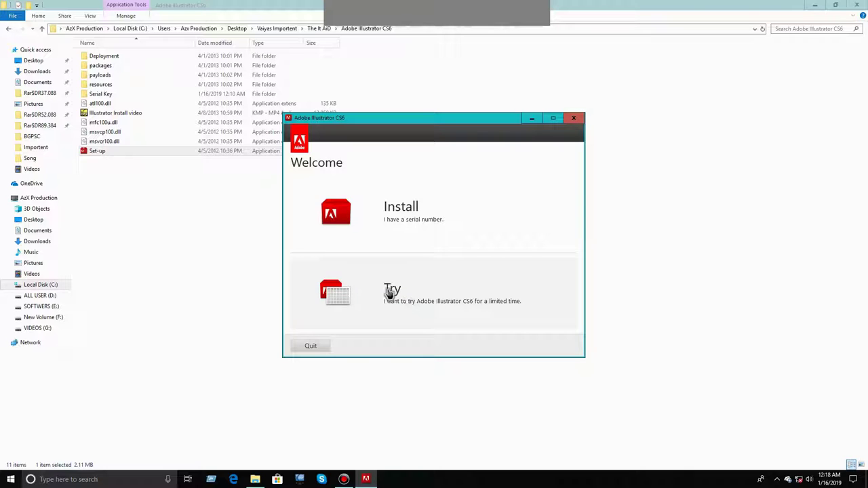
- Choose to install with a serial number and accept the Adobe Software License Agreement
{"action": "left_click", "coordinate": [405, 216]}
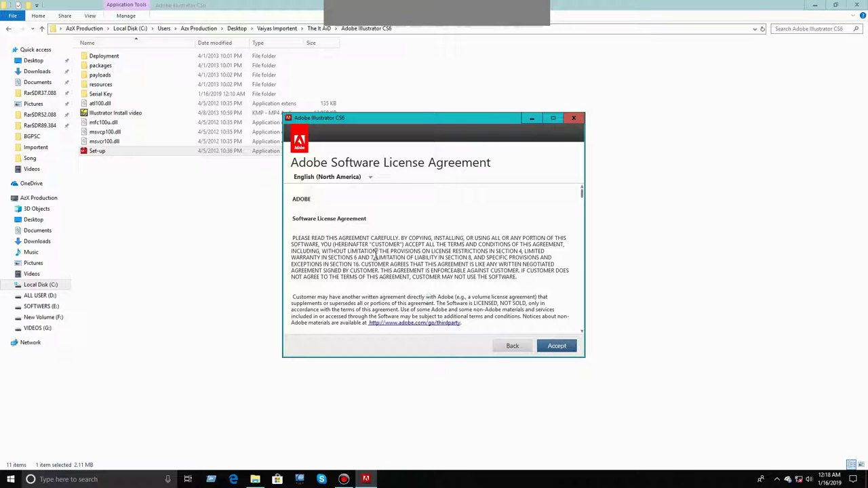
{"action": "scroll", "coordinate": [433, 264], "scroll_direction": "down", "scroll_amount": 10}
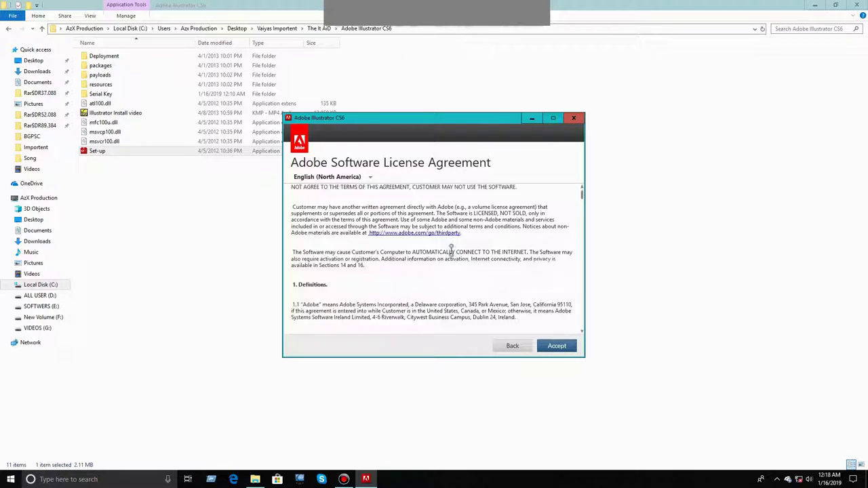
{"action": "scroll", "coordinate": [454, 256], "scroll_direction": "down", "scroll_amount": 5}
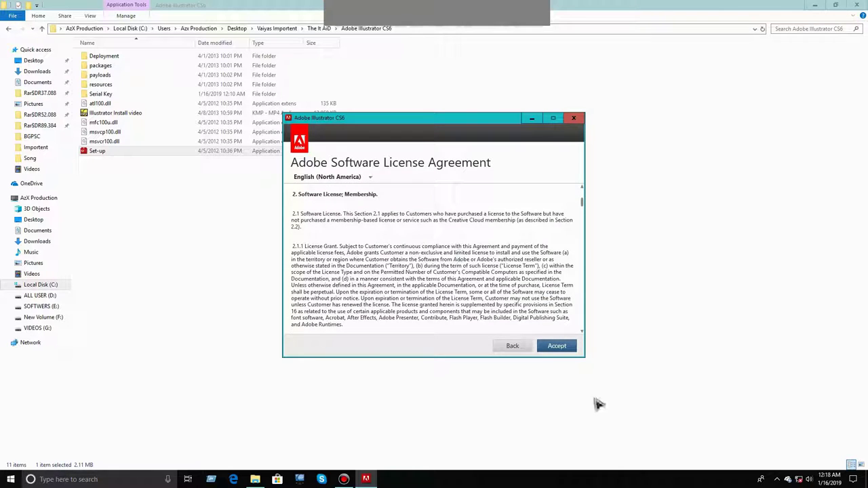
{"action": "left_click", "coordinate": [556, 348]}
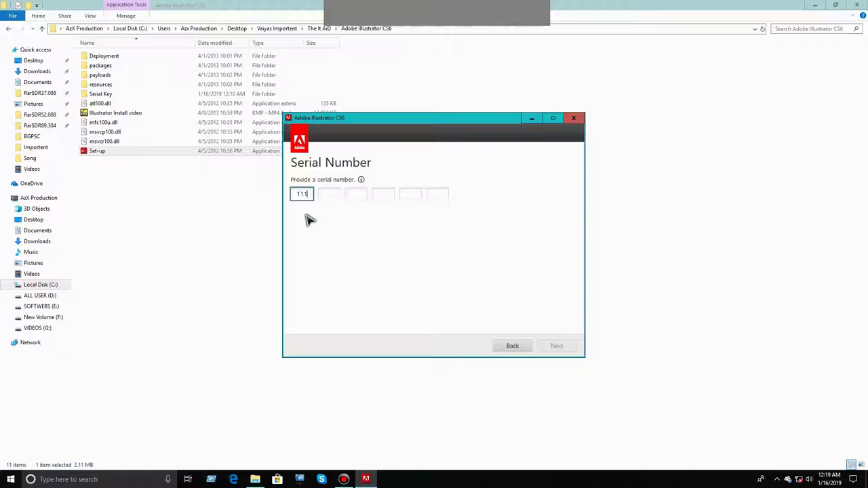
- Enter the serial number in the installer and choose to connect to the Internet later
{"action": "type", "text": "1111 1111 1111 1111 1111 1111"}
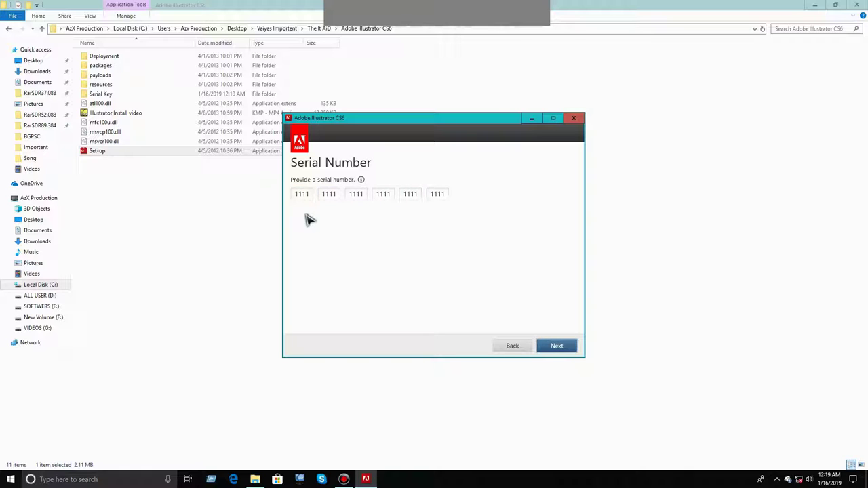
{"action": "left_click", "coordinate": [560, 347]}
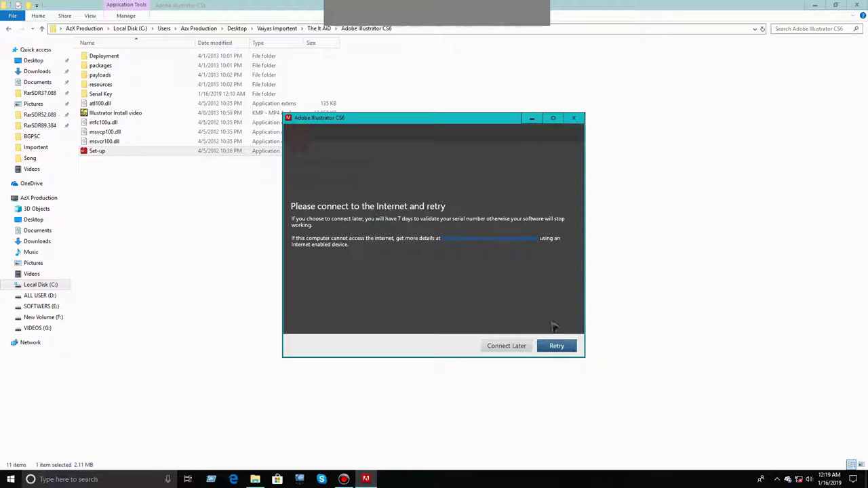
{"action": "left_click", "coordinate": [499, 348]}
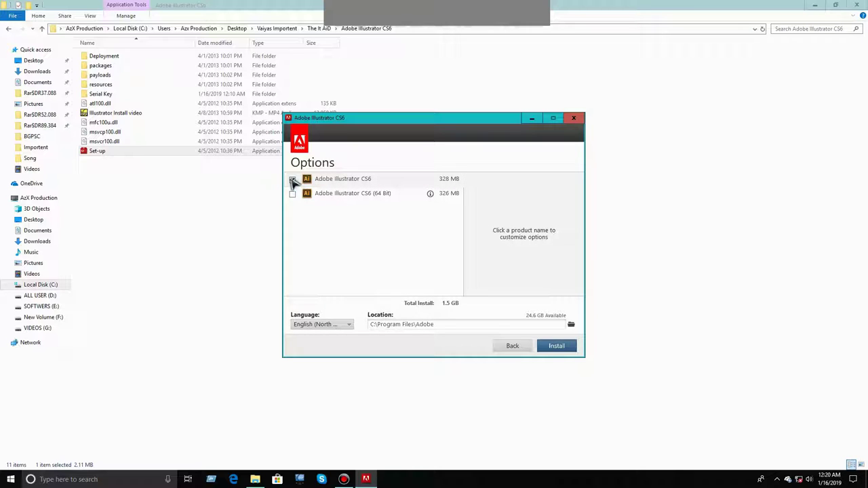
- Select only Adobe Illustrator CS6 (64 Bit) in the installation options, leaving out the 32-bit version
{"action": "left_click", "coordinate": [293, 179]}
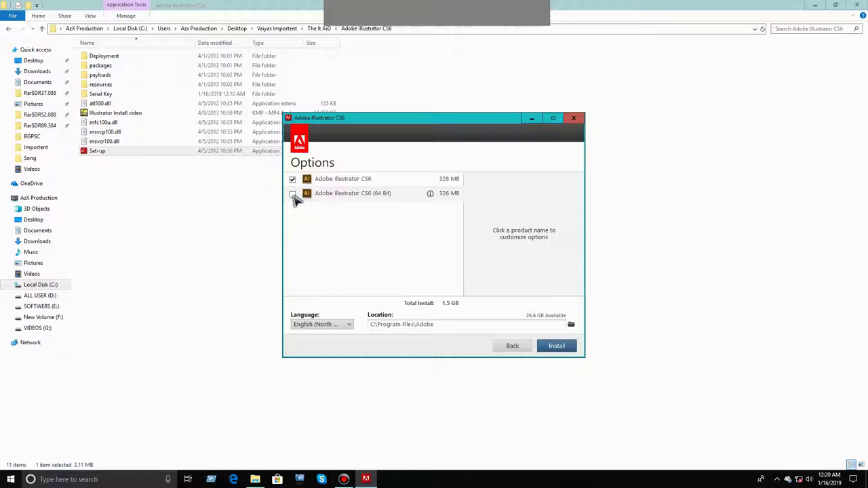
{"action": "left_click", "coordinate": [292, 194]}
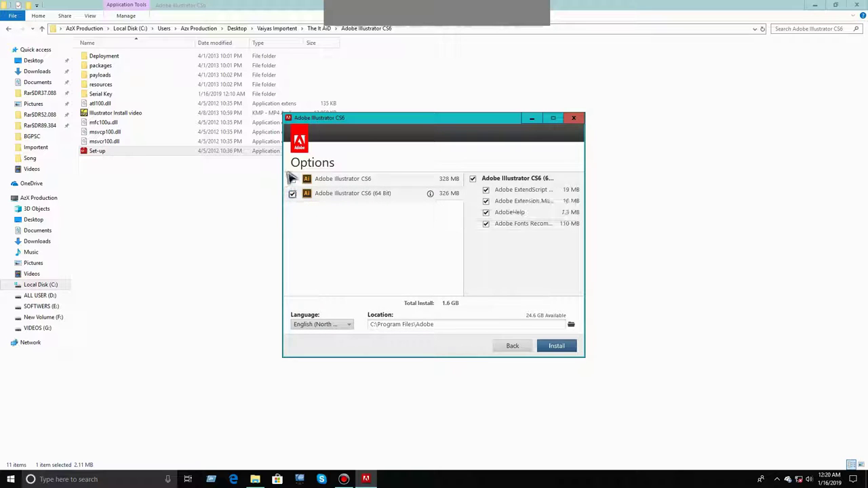
{"action": "left_click", "coordinate": [292, 180]}
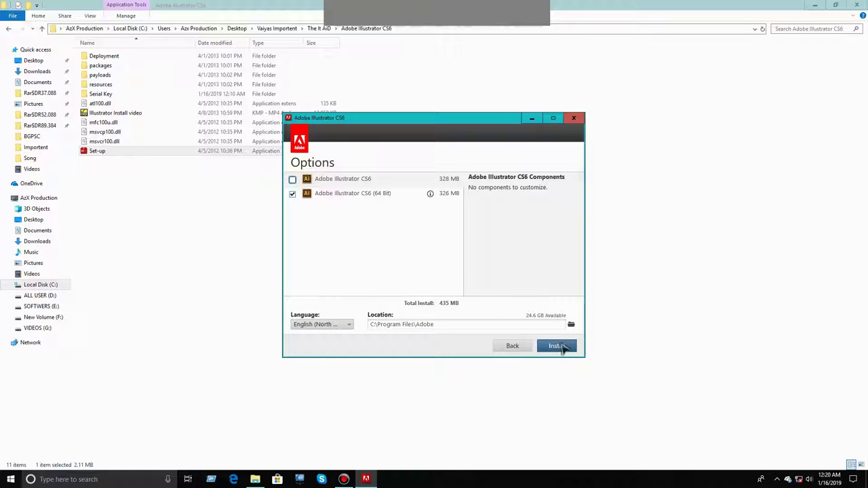
- Quit the Adobe Illustrator CS6 installer
{"action": "left_click", "coordinate": [560, 347]}
{"action": "left_click", "coordinate": [574, 119]}
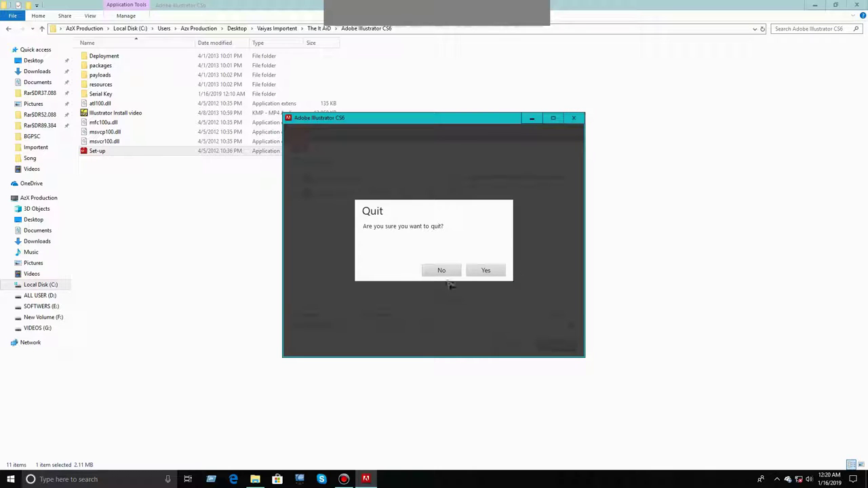
{"action": "left_click", "coordinate": [486, 270]}
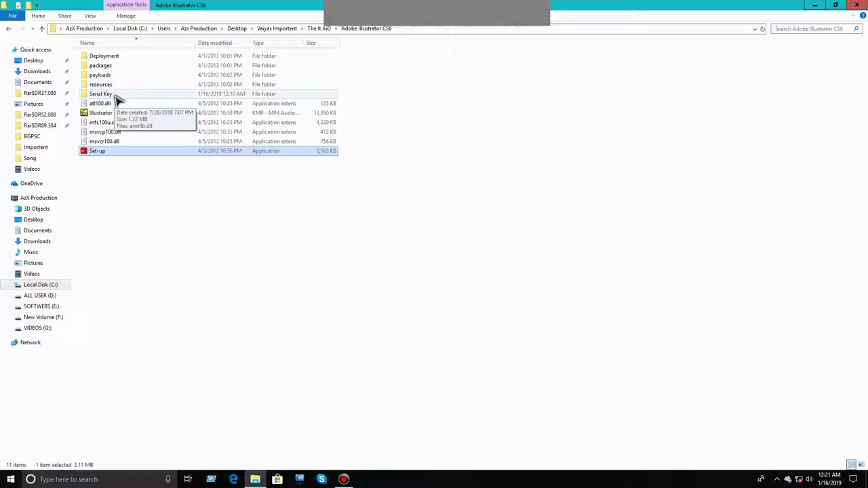
- Extract the amtlib.dll archive in the Serial Key folder to the default destination path
{"action": "double_click", "coordinate": [135, 97]}
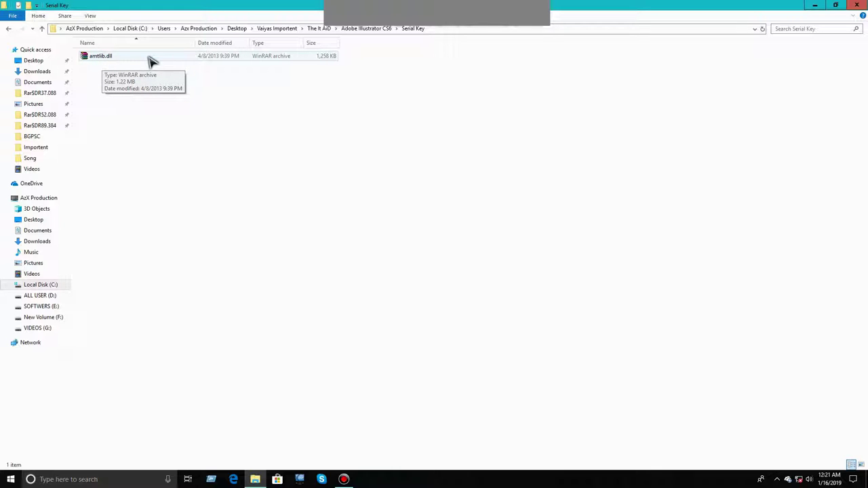
{"action": "right_click", "coordinate": [114, 59]}
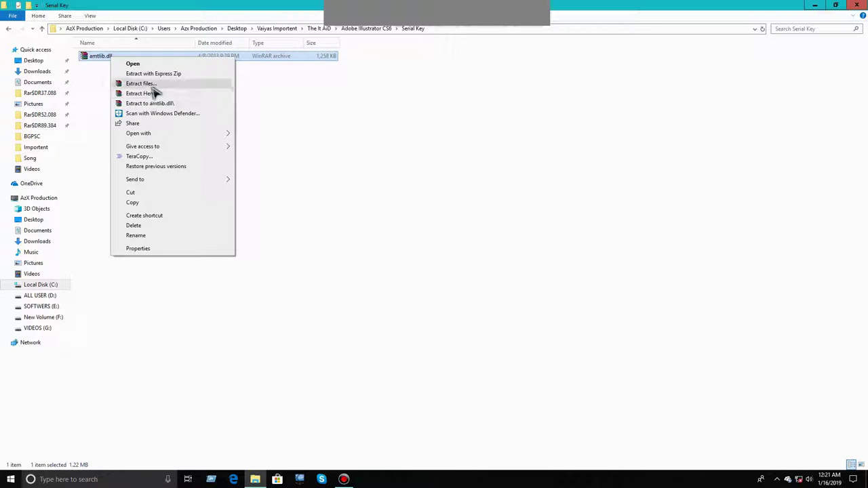
{"action": "left_click", "coordinate": [151, 87]}
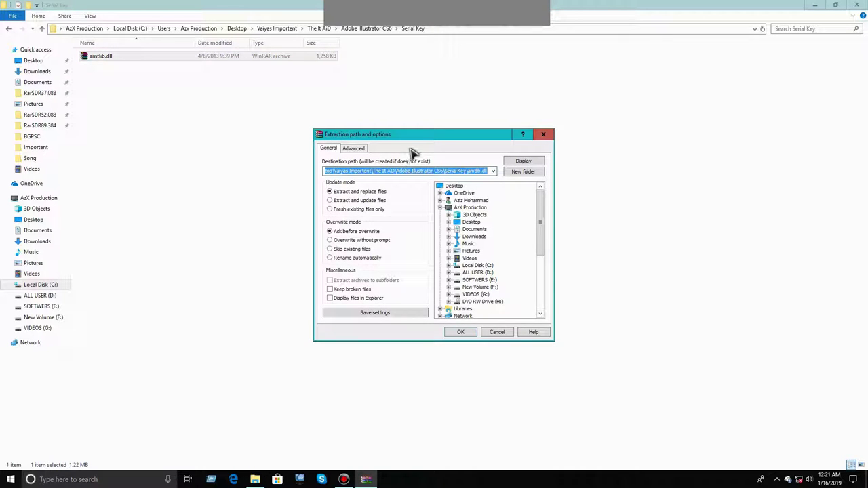
{"action": "left_click_drag", "start_coordinate": [417, 134], "coordinate": [413, 105]}
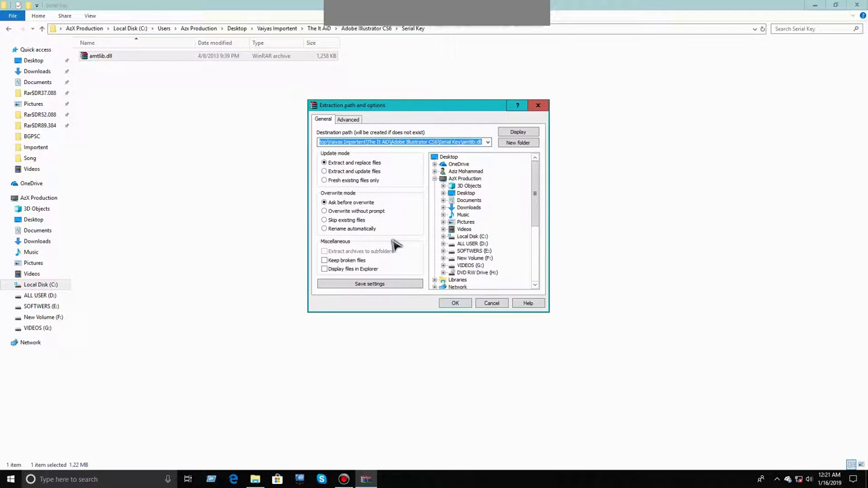
{"action": "left_click", "coordinate": [455, 303]}
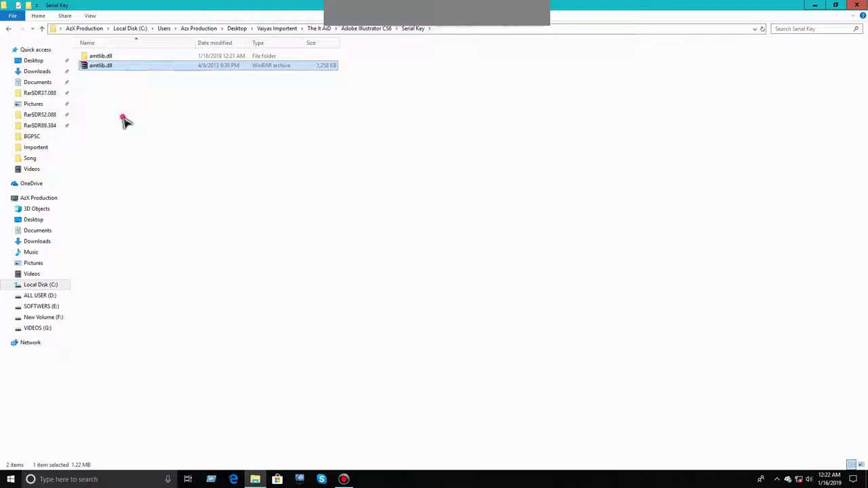
- Open the 64-bit folder inside the extracted amtlib.dll folders and locate the amtlib.dll file
{"action": "double_click", "coordinate": [115, 58]}
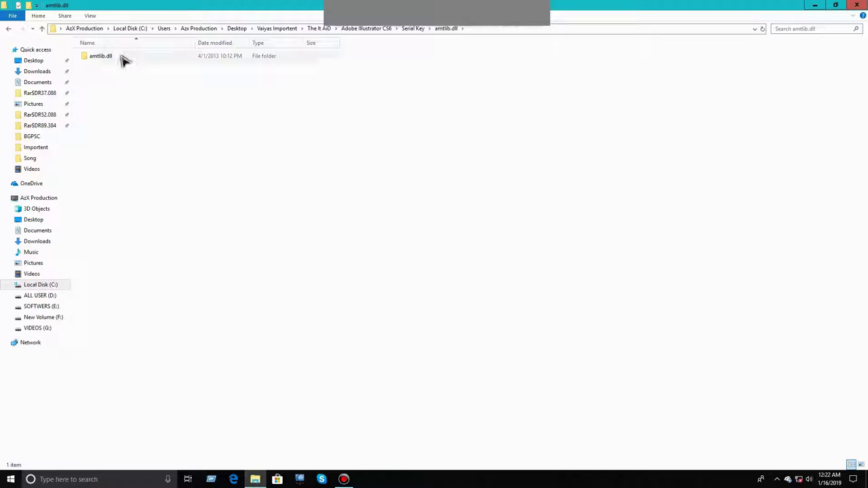
{"action": "double_click", "coordinate": [122, 60]}
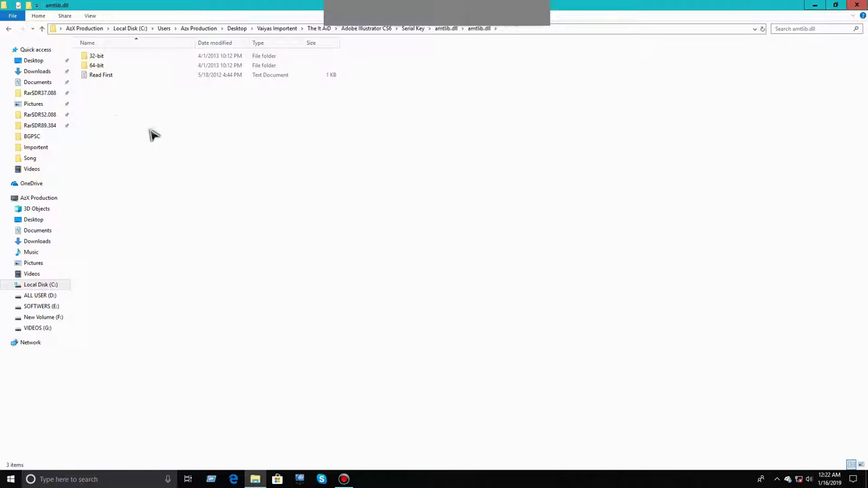
{"action": "double_click", "coordinate": [116, 67]}
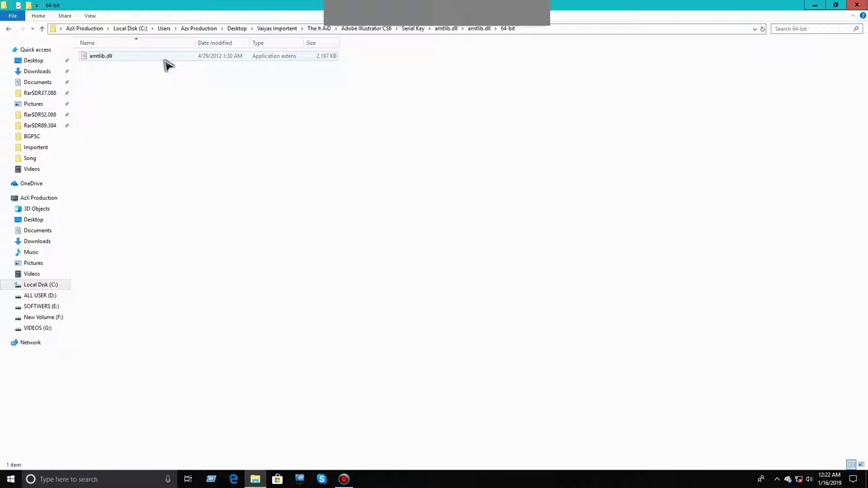
{"action": "mouse_move", "coordinate": [124, 58]}
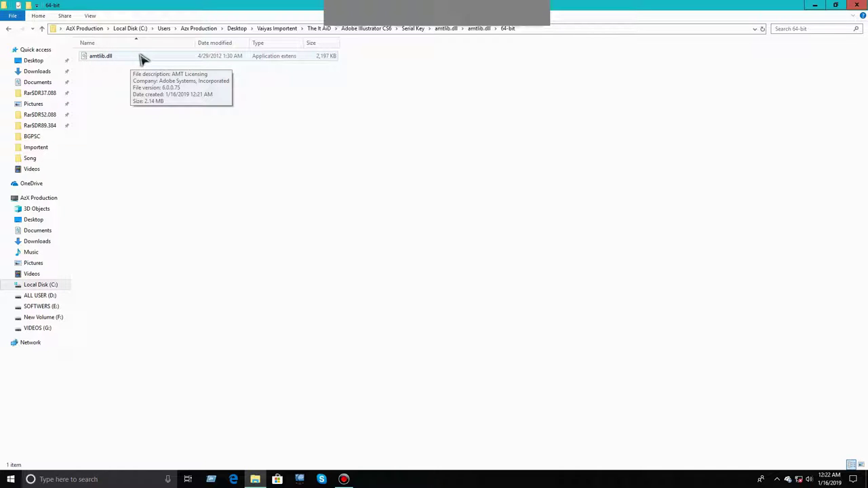
{"action": "mouse_move", "coordinate": [184, 60]}
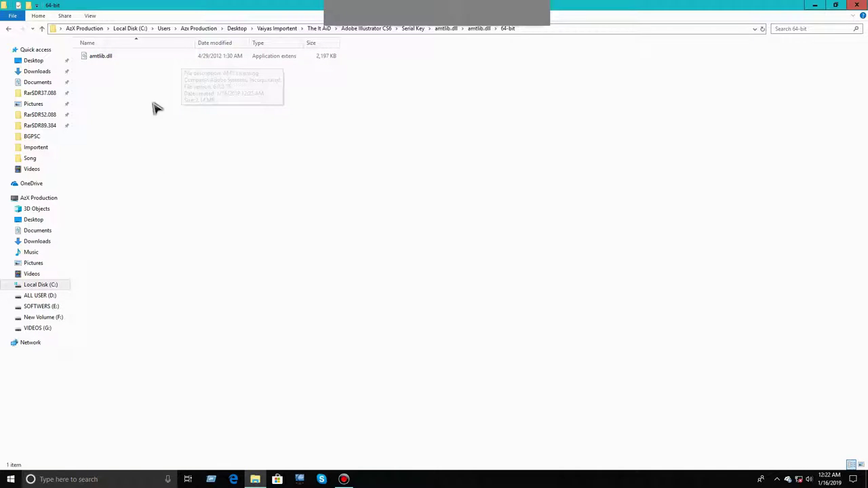
- Copy the amtlib.dll file from the extracted 64-bit folder and minimize the folder window
{"action": "left_click", "coordinate": [112, 59]}
{"action": "right_click", "coordinate": [113, 59]}
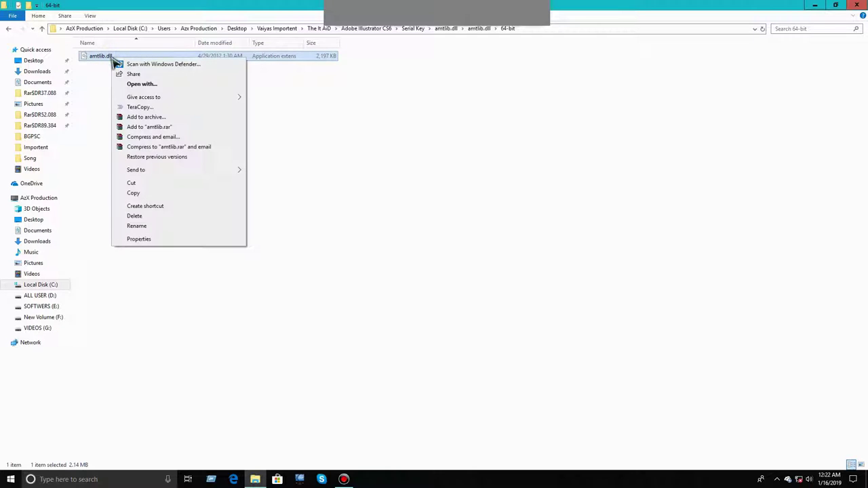
{"action": "left_click", "coordinate": [145, 194]}
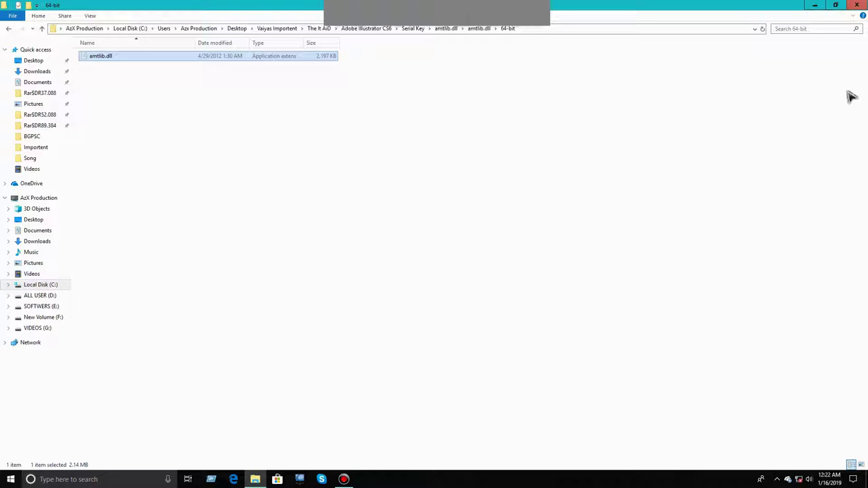
{"action": "left_click", "coordinate": [816, 5]}
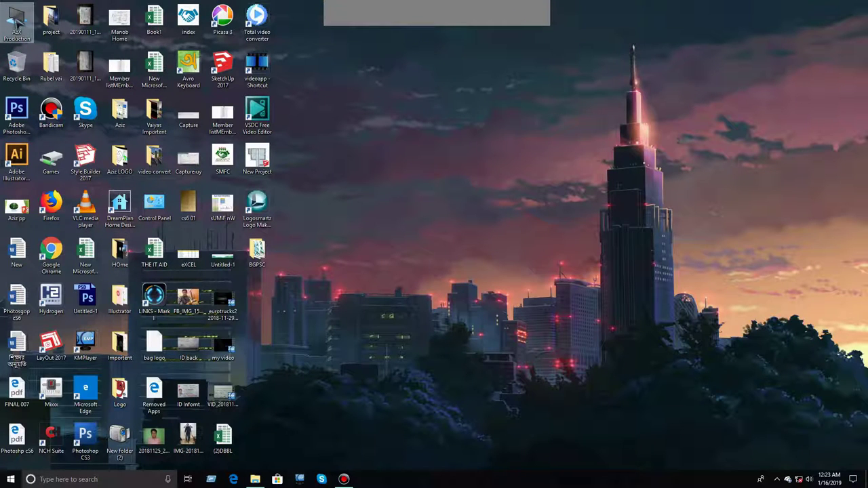
- Open a new maximized file window and go to the Adobe folder in Program Files on Local Disk (C:)
{"action": "double_click", "coordinate": [15, 20]}
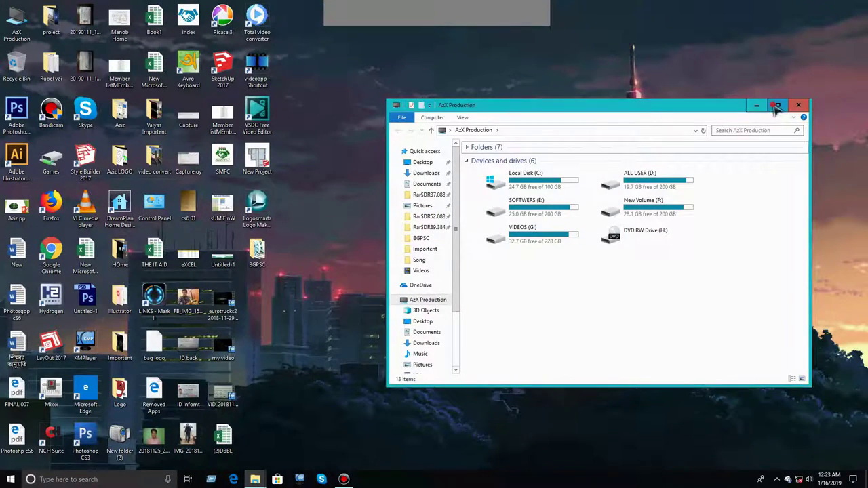
{"action": "left_click", "coordinate": [777, 106]}
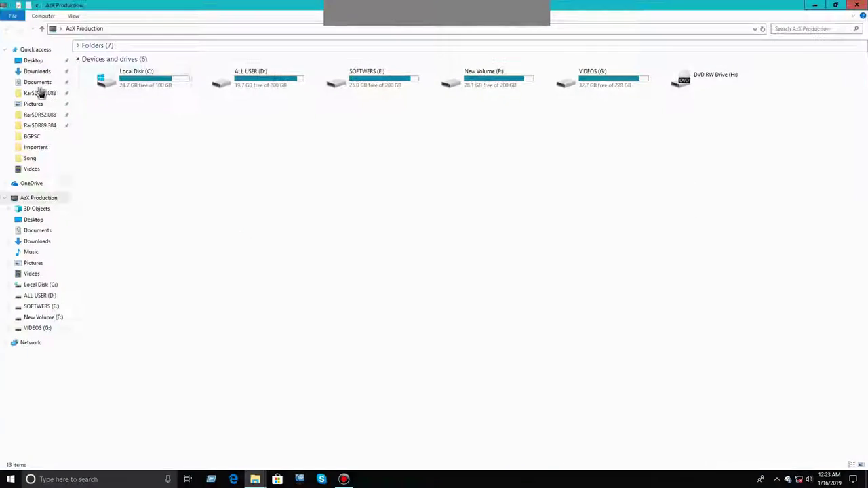
{"action": "double_click", "coordinate": [173, 82]}
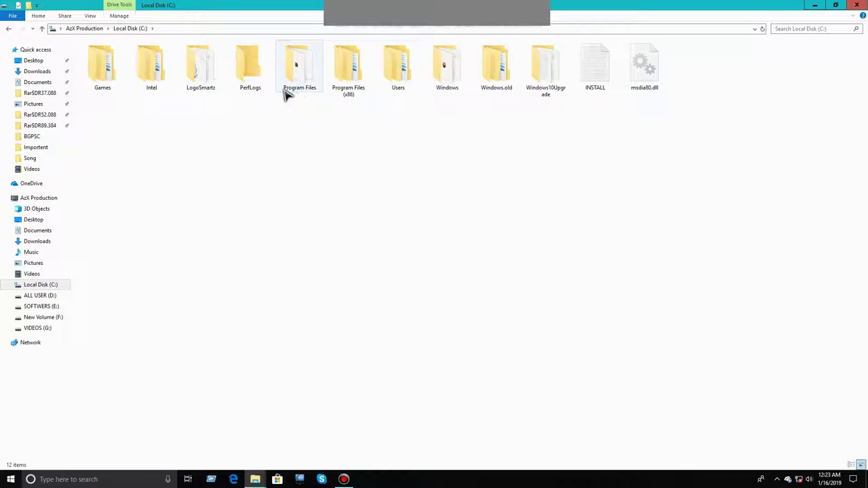
{"action": "mouse_move", "coordinate": [302, 99]}
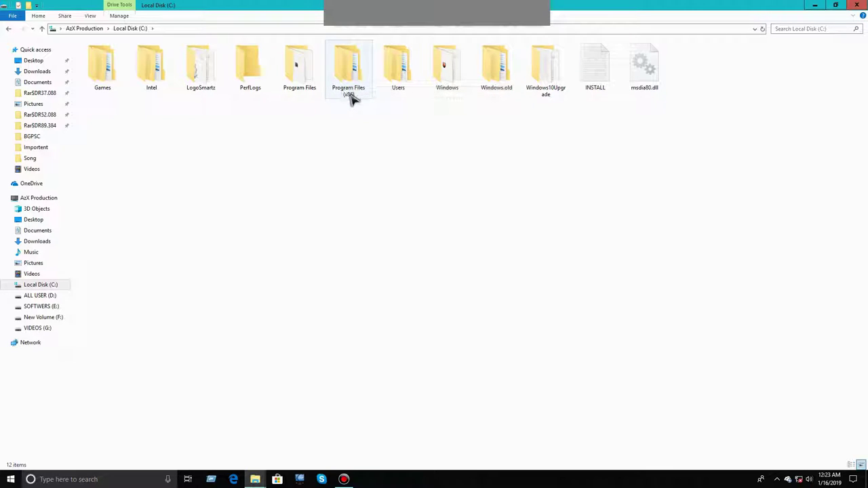
{"action": "mouse_move", "coordinate": [348, 95]}
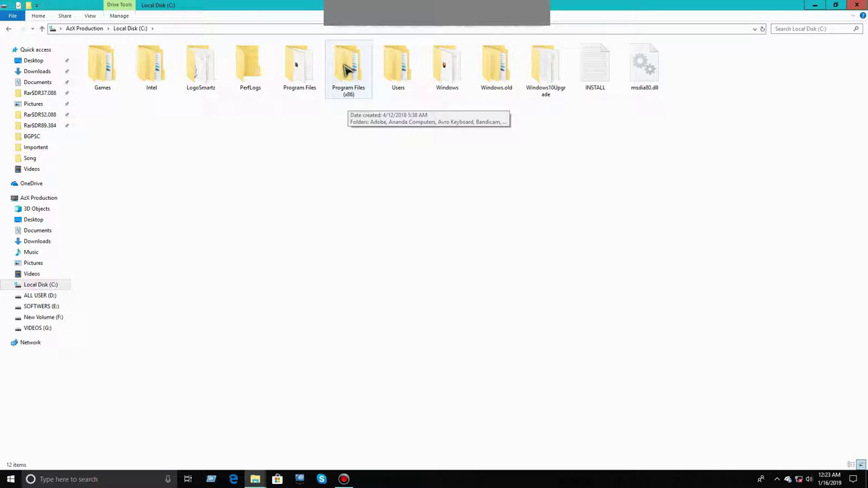
{"action": "double_click", "coordinate": [295, 72]}
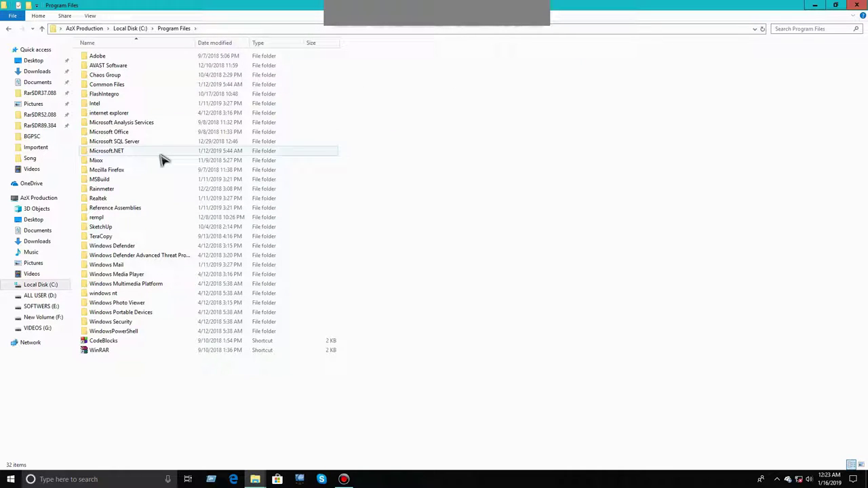
{"action": "double_click", "coordinate": [104, 58]}
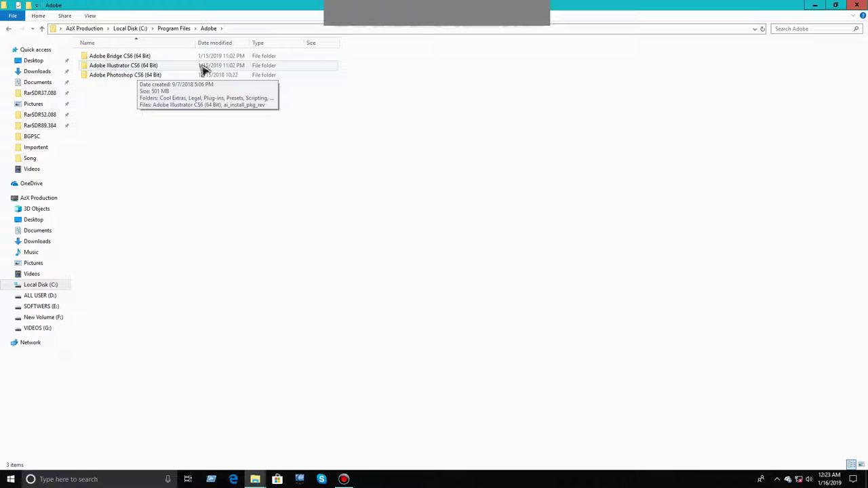
- Open the Support Files\Contents\Windows folder inside Adobe Illustrator CS6 (64 Bit)
{"action": "double_click", "coordinate": [119, 67]}
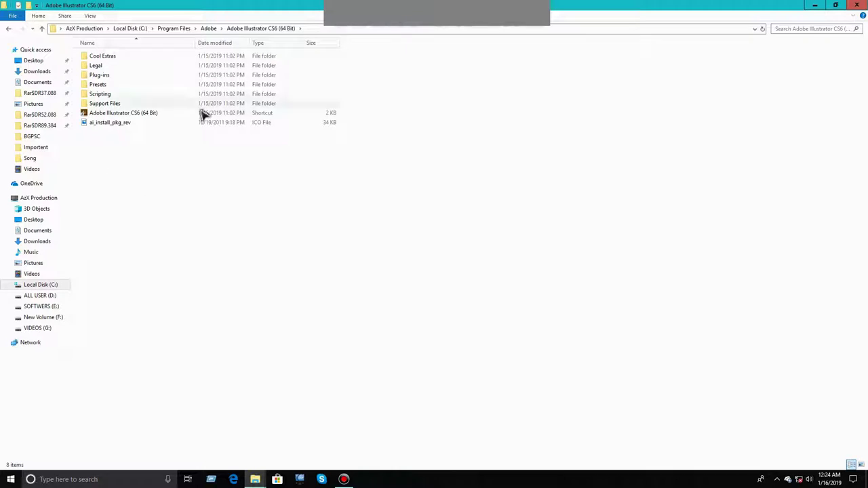
{"action": "double_click", "coordinate": [113, 105]}
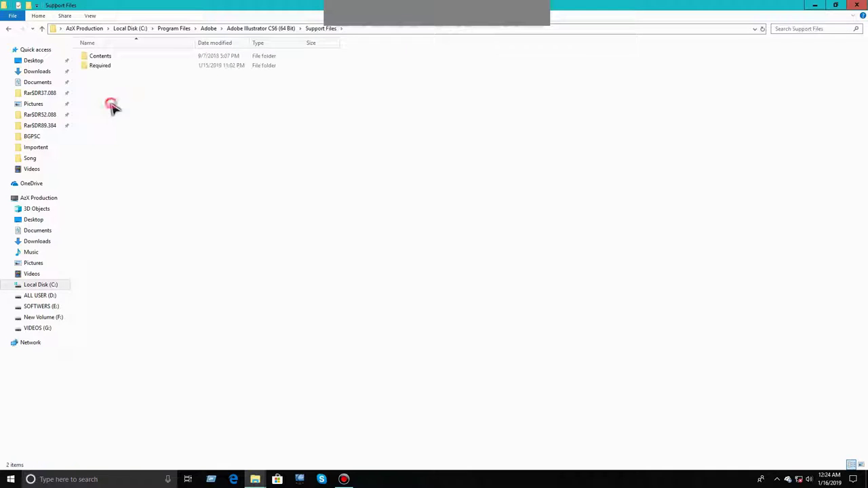
{"action": "double_click", "coordinate": [115, 58]}
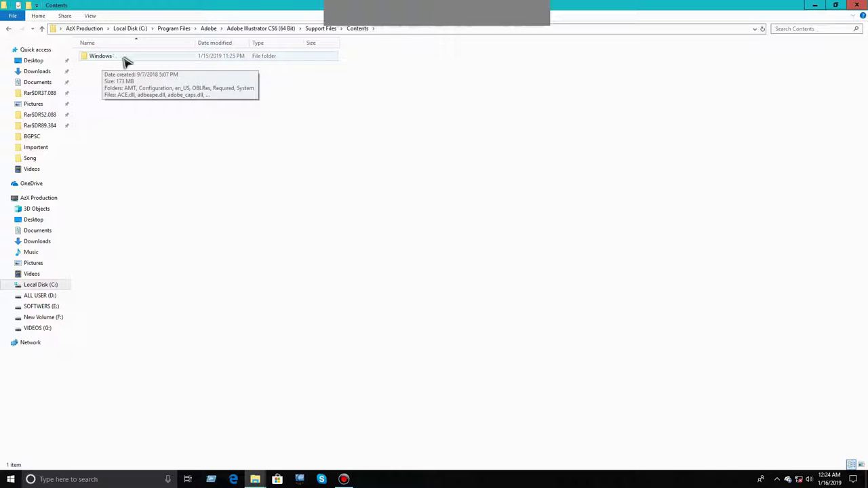
{"action": "double_click", "coordinate": [126, 59]}
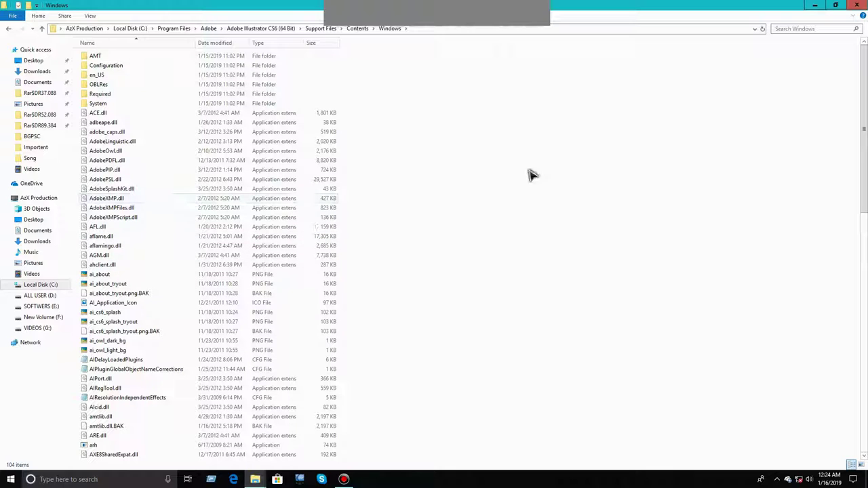
- Paste the copied amtlib.dll into the Illustrator Windows folder, overwriting the existing file with the option for all
{"action": "right_click", "coordinate": [416, 121]}
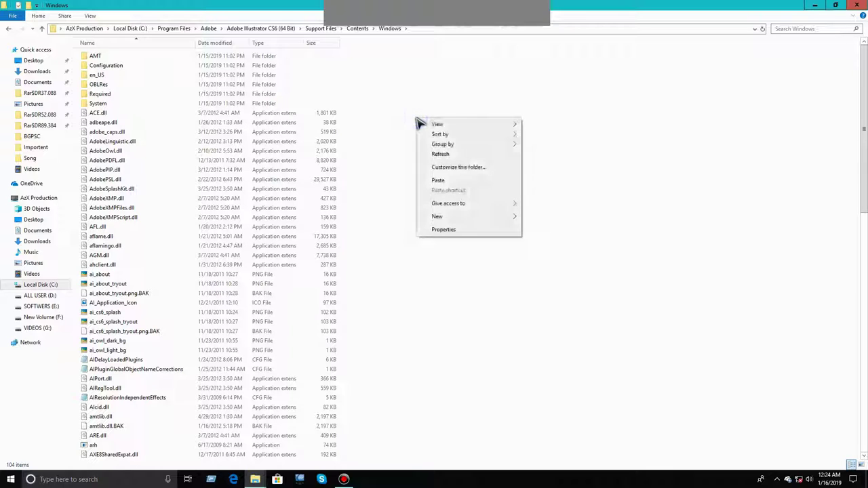
{"action": "left_click", "coordinate": [449, 182]}
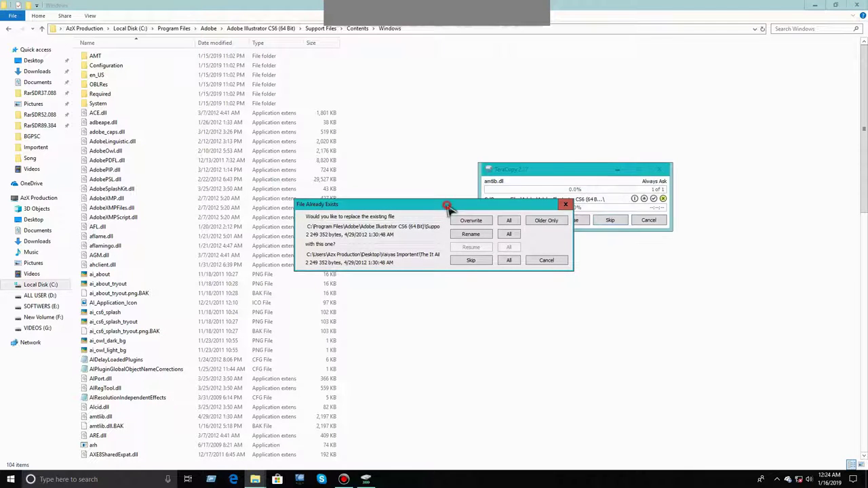
{"action": "left_click_drag", "start_coordinate": [448, 206], "coordinate": [414, 70]}
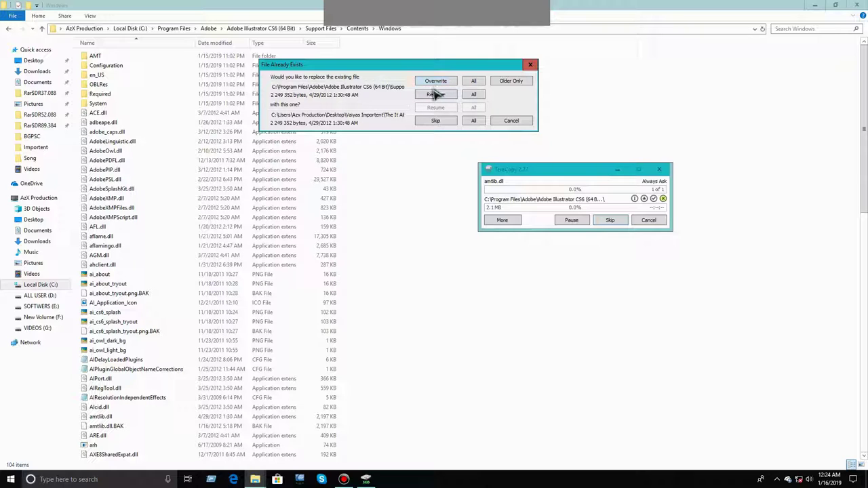
{"action": "left_click", "coordinate": [472, 81]}
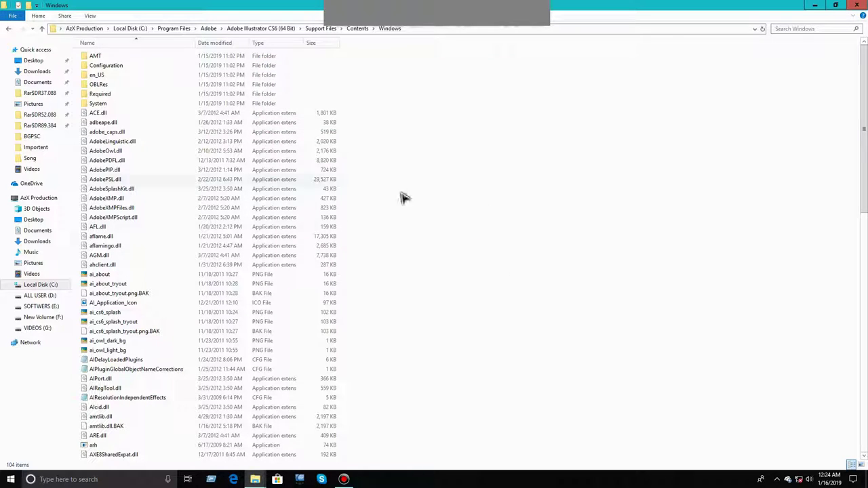
- Refresh the Illustrator Windows folder and close its window
{"action": "right_click", "coordinate": [426, 151]}
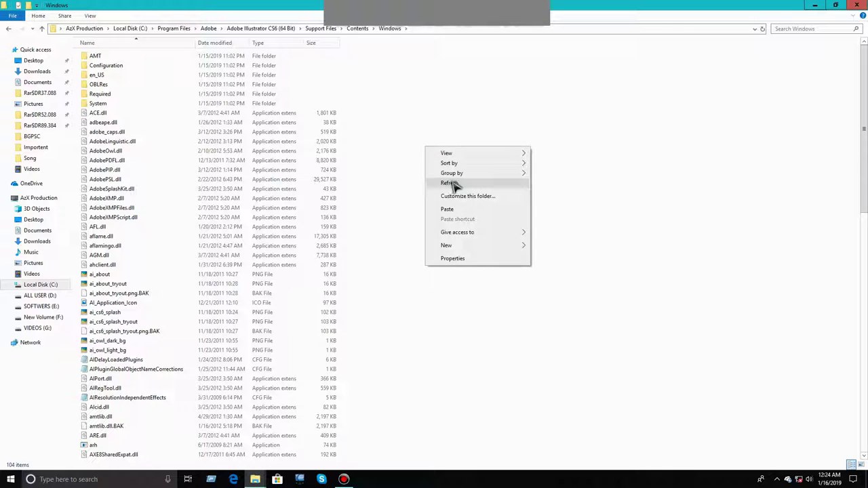
{"action": "right_click", "coordinate": [452, 185]}
{"action": "right_click", "coordinate": [485, 220]}
{"action": "left_click", "coordinate": [512, 248]}
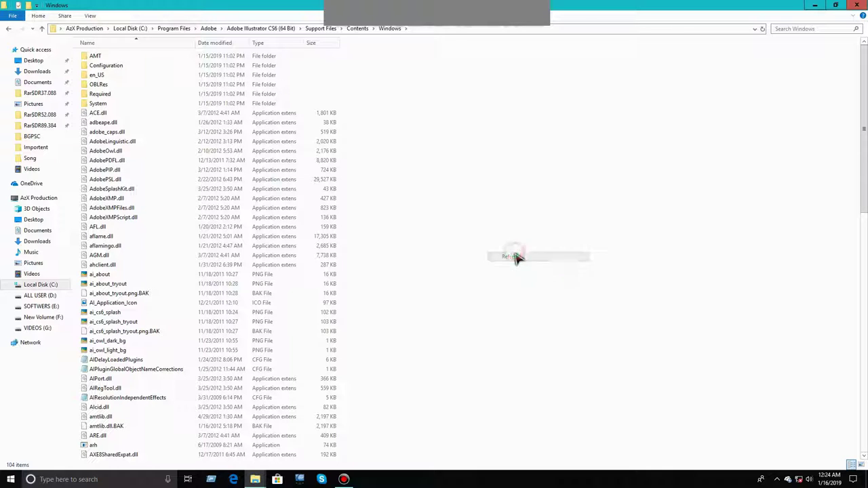
{"action": "left_click", "coordinate": [856, 4]}
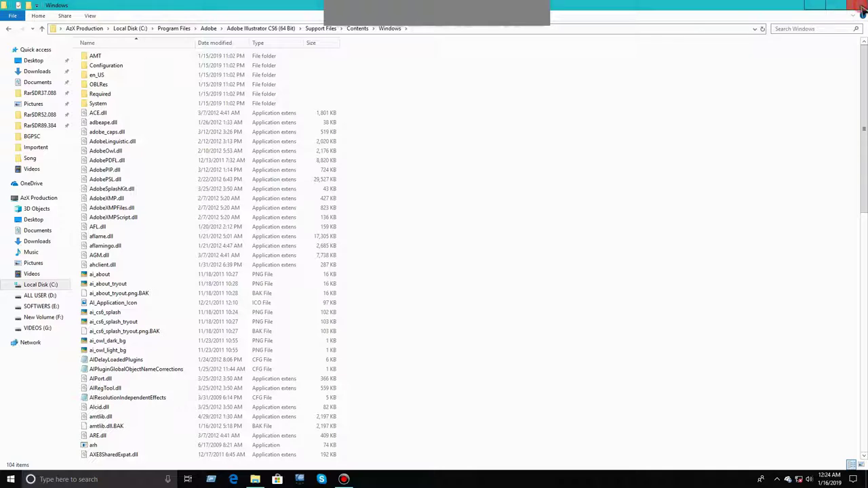
- Refresh the desktop and launch Adobe Illustrator CS6 (64 Bit) from its desktop shortcut
{"action": "right_click", "coordinate": [398, 93]}
{"action": "left_click", "coordinate": [436, 120]}
{"action": "right_click", "coordinate": [433, 119]}
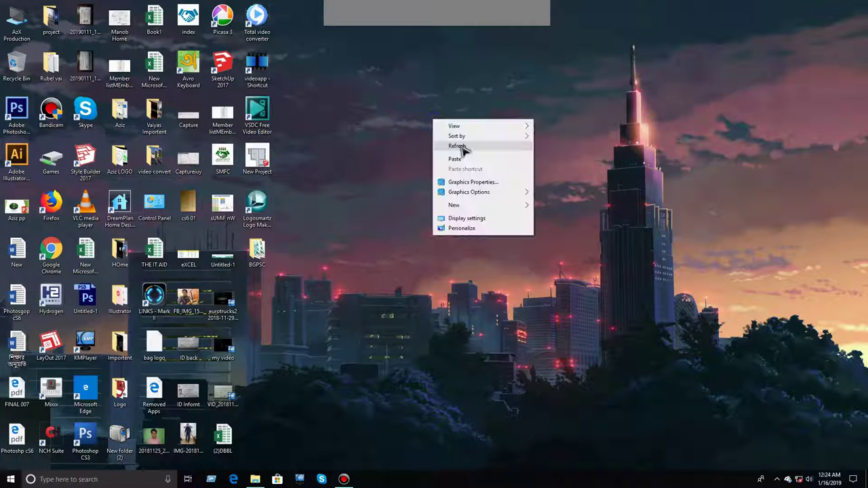
{"action": "left_click", "coordinate": [465, 144]}
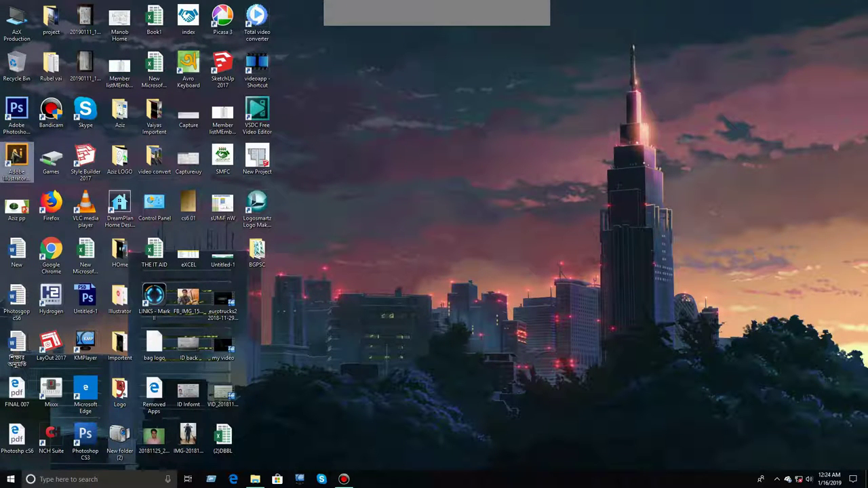
{"action": "left_click", "coordinate": [17, 159]}
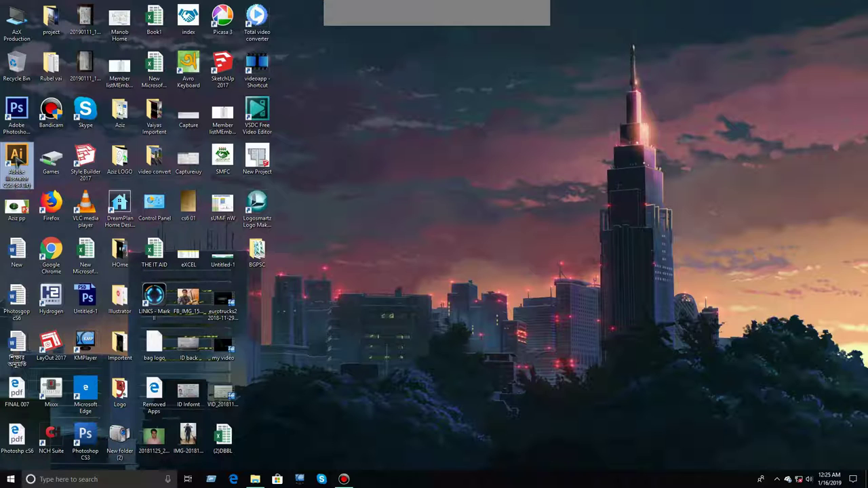
{"action": "double_click", "coordinate": [17, 159]}
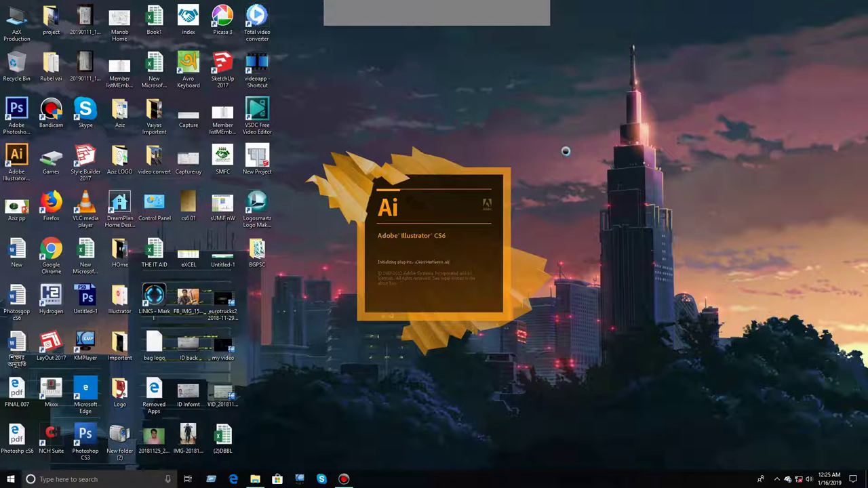